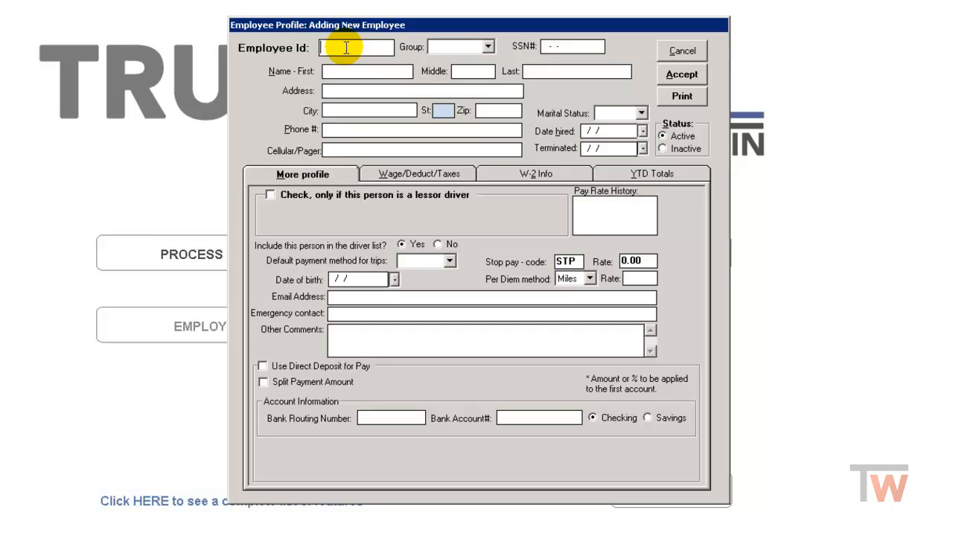
- Enter the new employee's ID and social security number
type("BECKI")
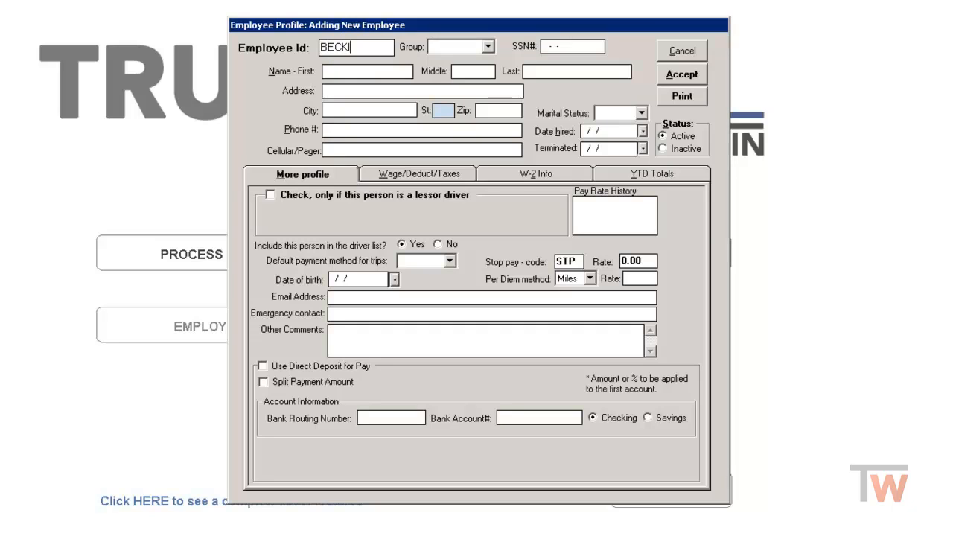
left_click(555, 47)
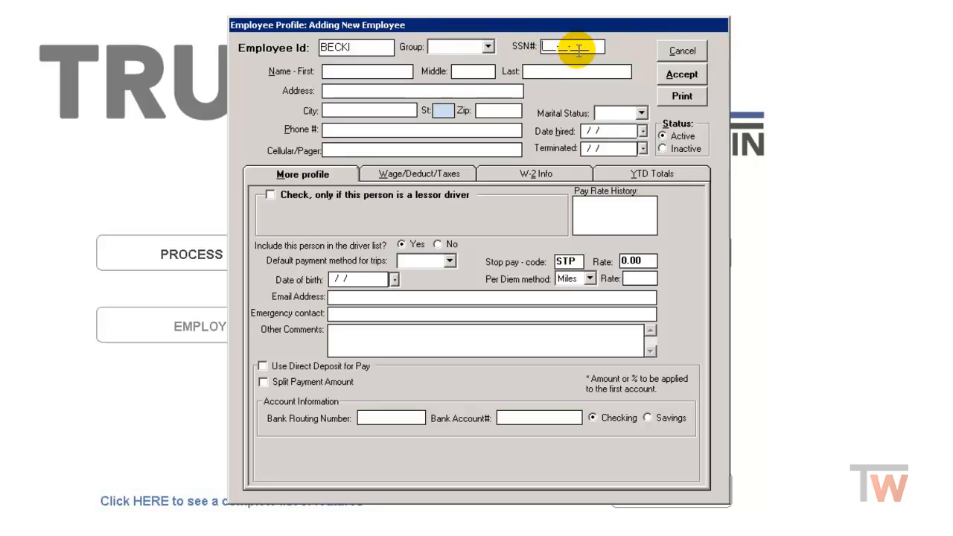
type("123456")
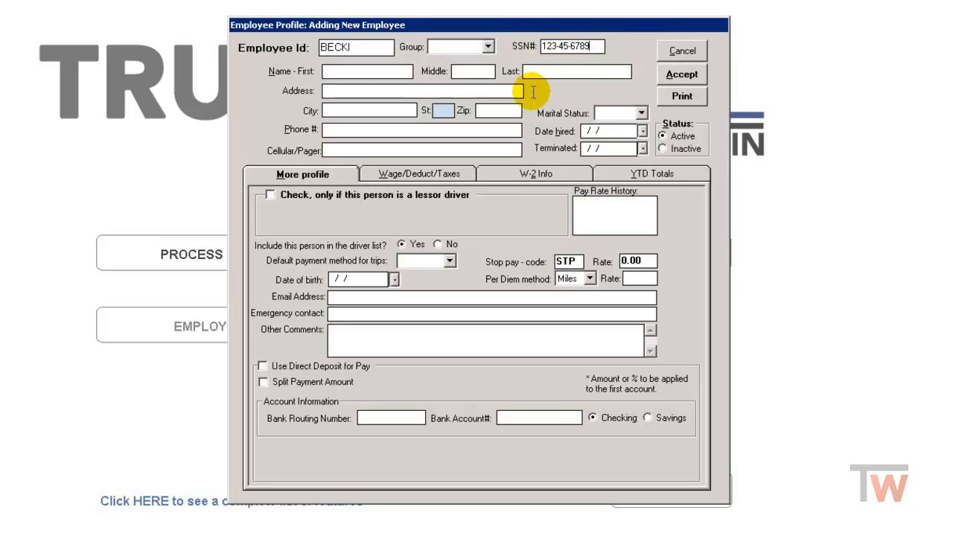
- Fill in the employee's first and last name, street address, city, state and ZIP code
left_click(349, 73)
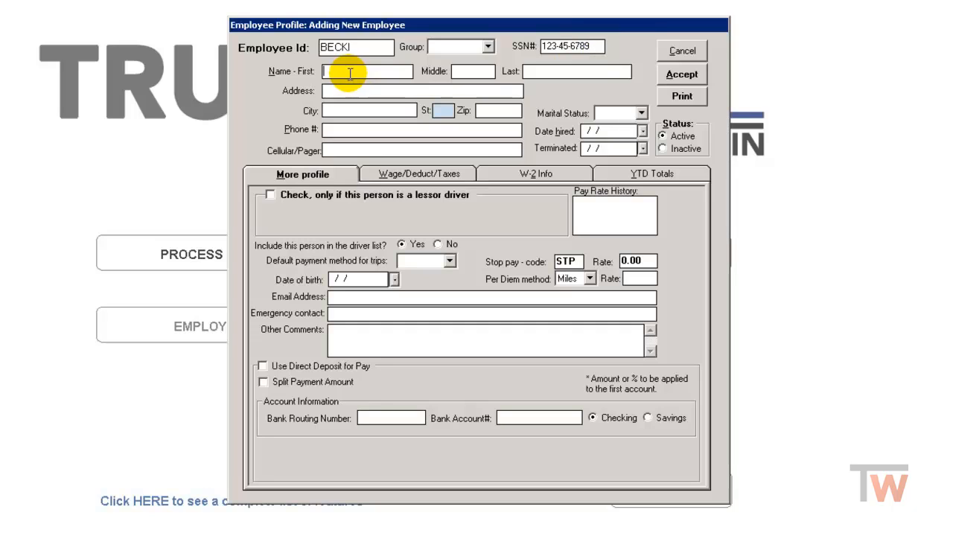
type("Becki")
type("Lynch")
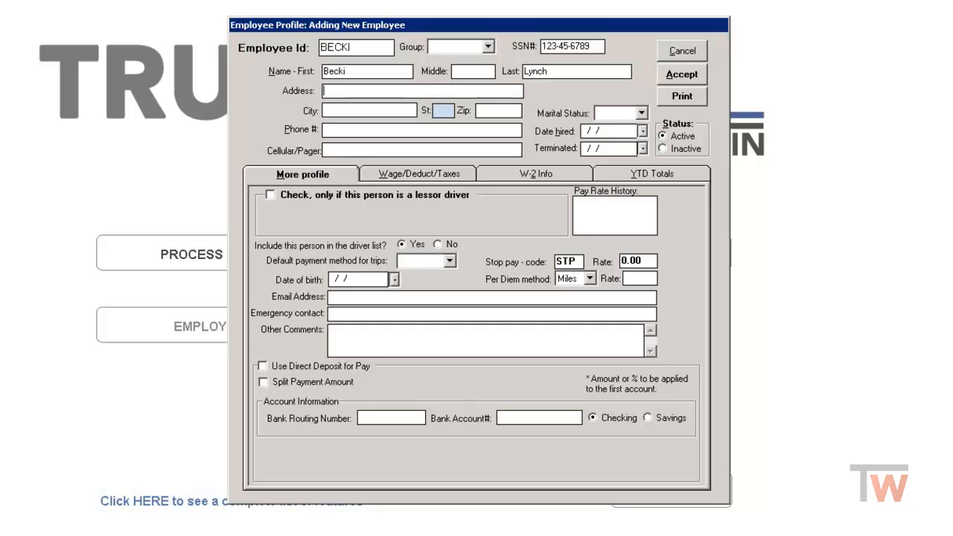
type("123")
key("Tab")
type("Sioux Falls")
type("SD")
key("Tab")
type("57105")
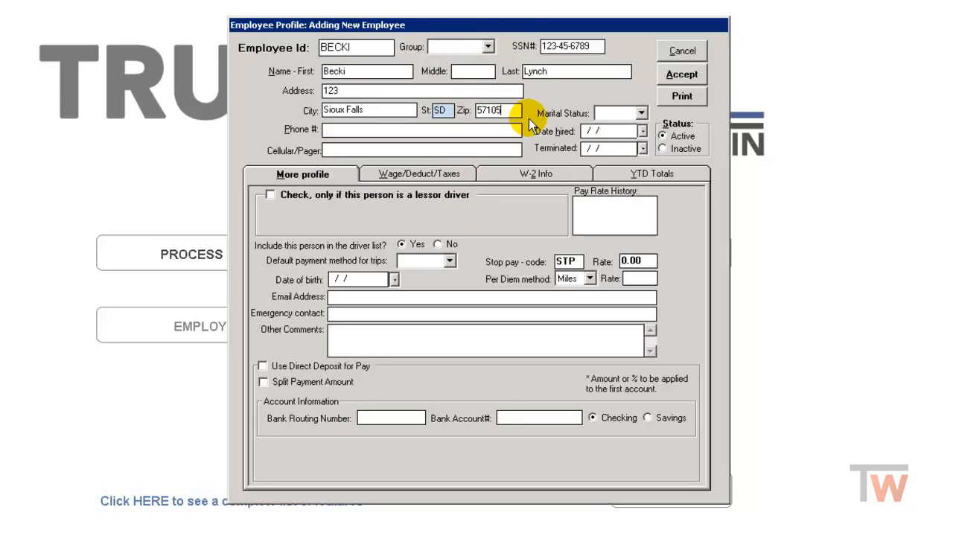
- Choose Married as marital status and set the hire date to today, 08/24/2018
left_click(642, 112)
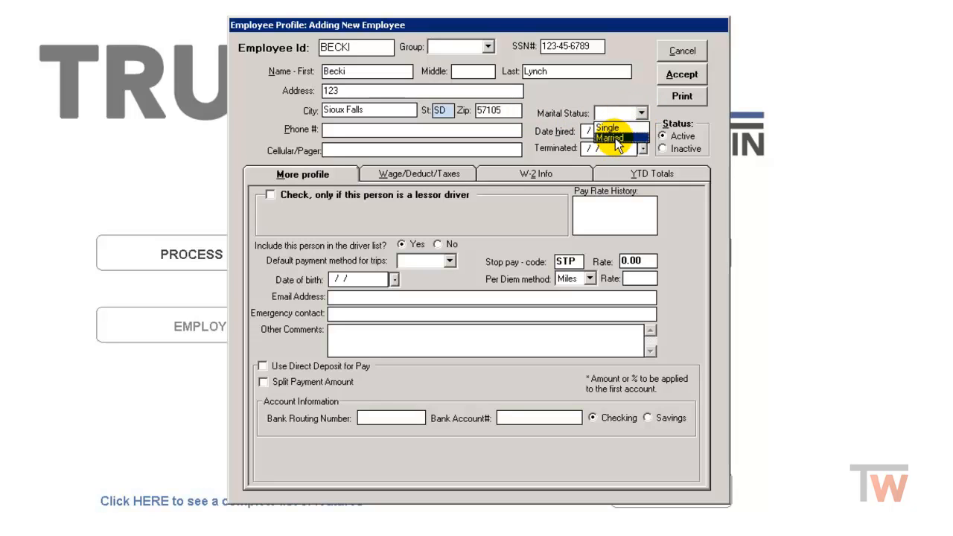
left_click(615, 137)
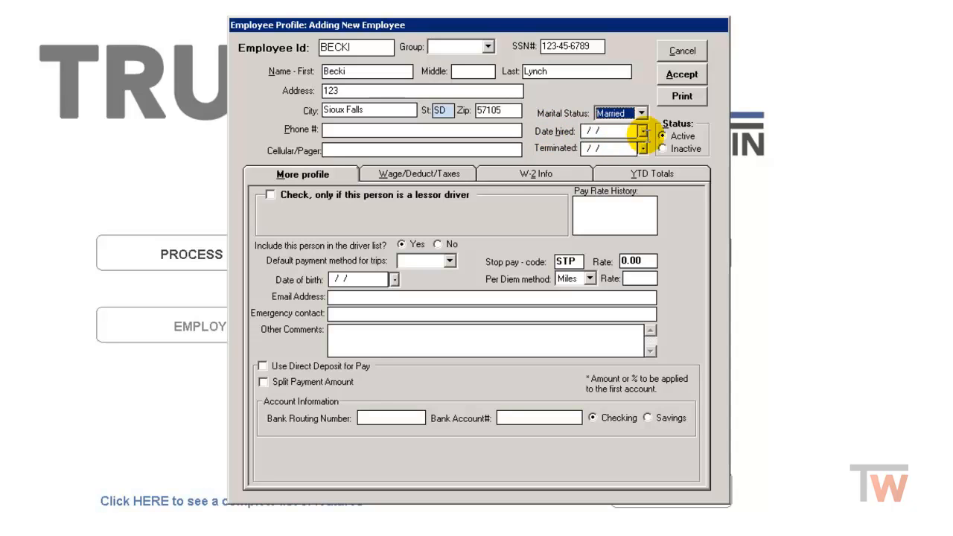
left_click(643, 131)
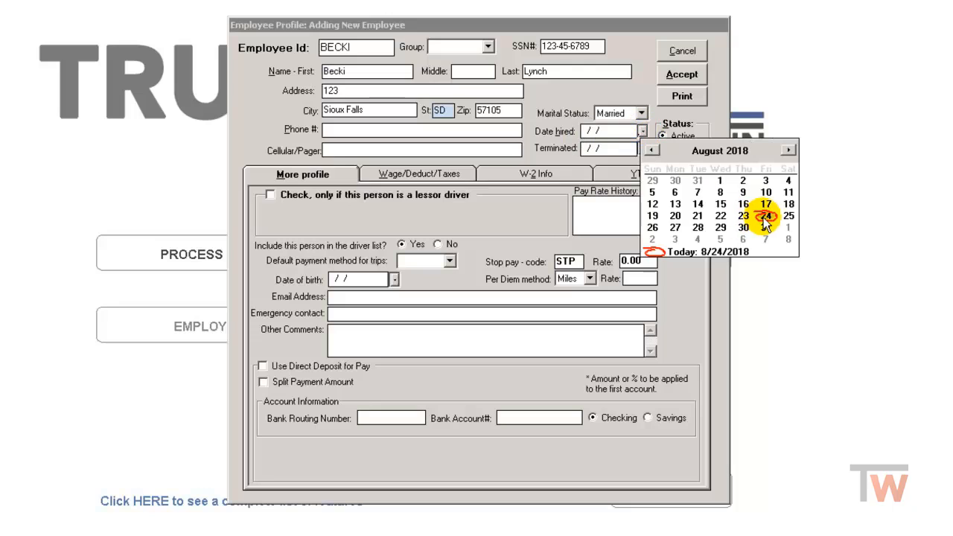
left_click(713, 254)
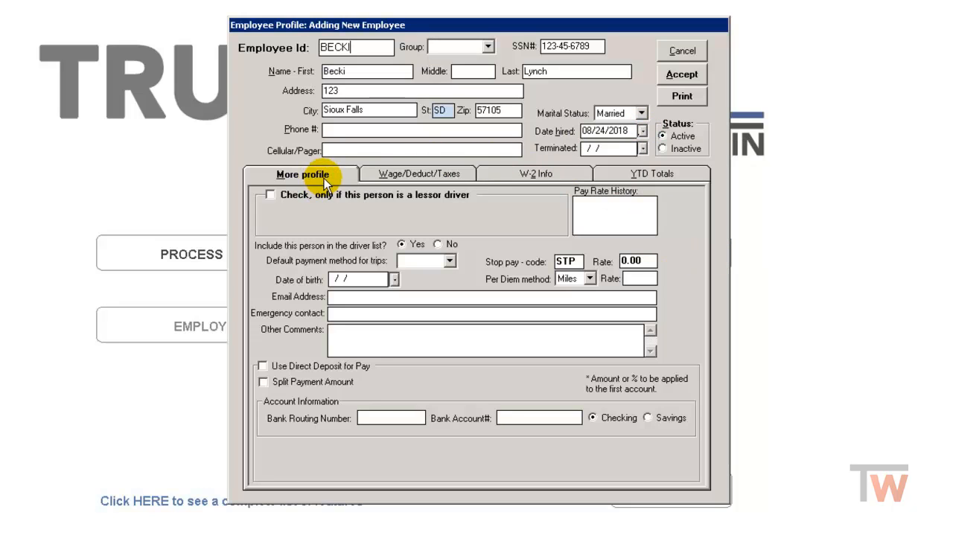
- On the Wage/Deduct/Taxes page, set pay periods per year to 26, correcting the mistaken 52
left_click(413, 178)
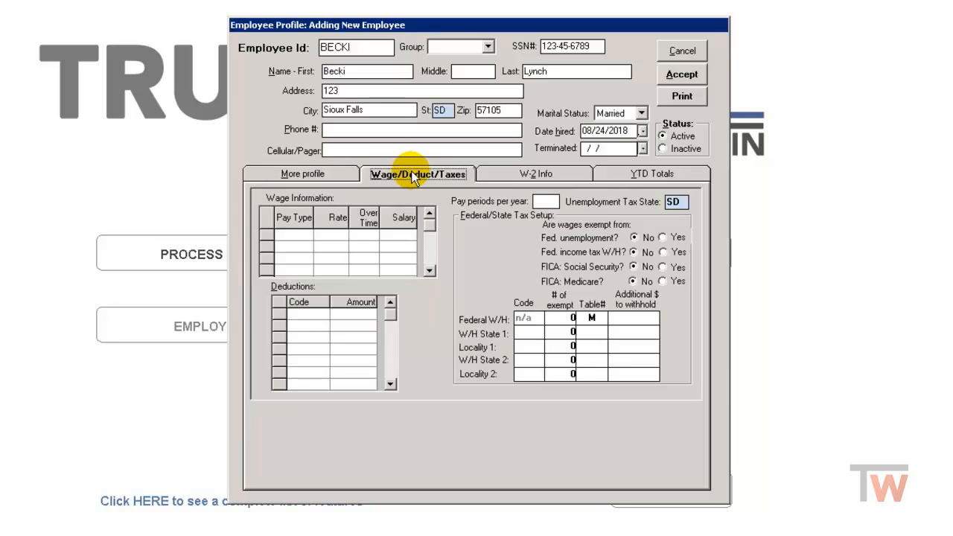
left_click(547, 201)
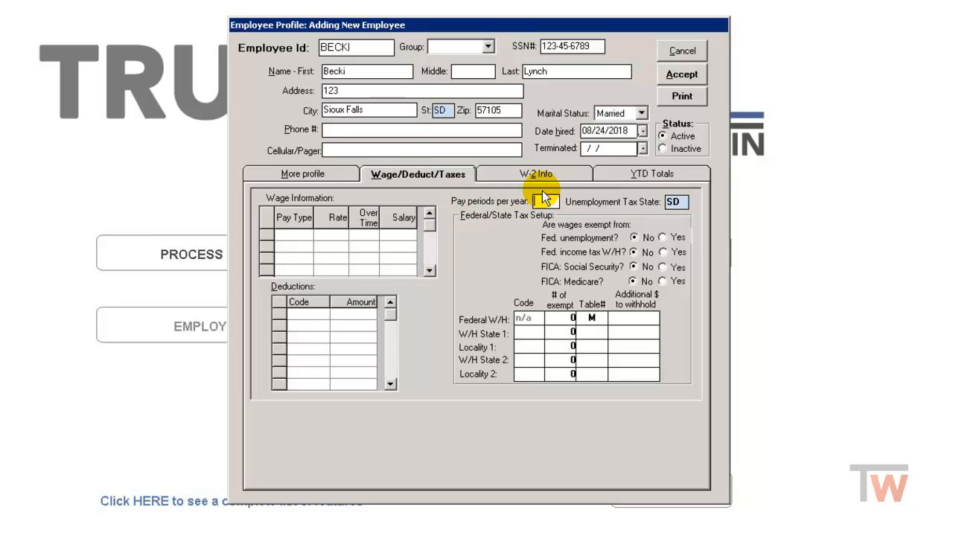
type("52")
key("BackSpace")
key("BackSpace")
type("26")
left_click(682, 201)
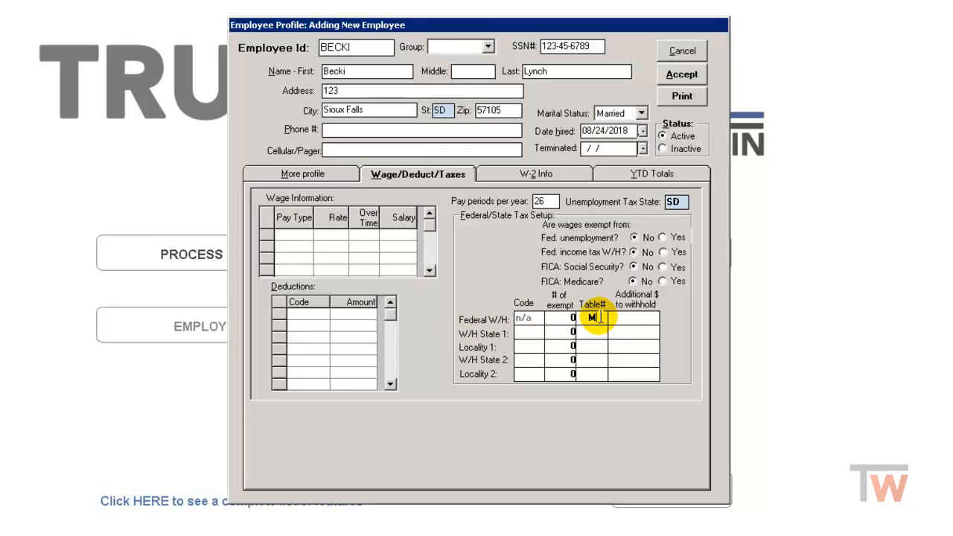
- Select the Federal W/H Table# code M to check it
left_click_drag(600, 318, 579, 318)
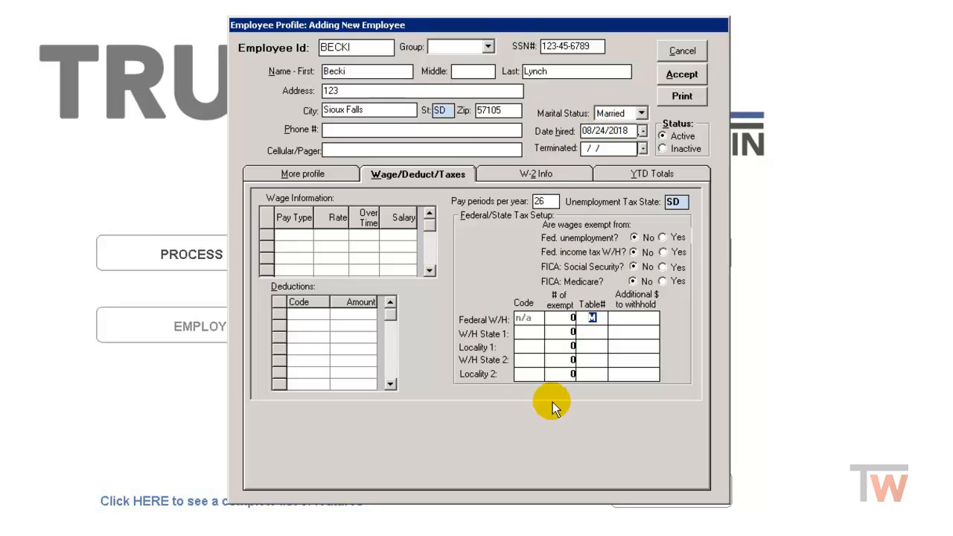
left_click(590, 318)
double_click(590, 318)
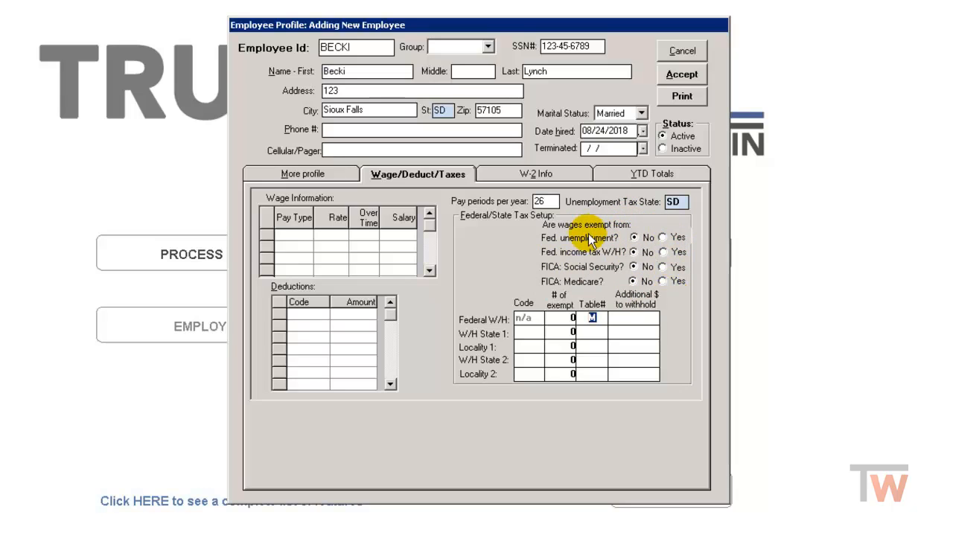
- Add a new wage line with pay type OFF (office wages) at a rate of 15.00
left_click(293, 240)
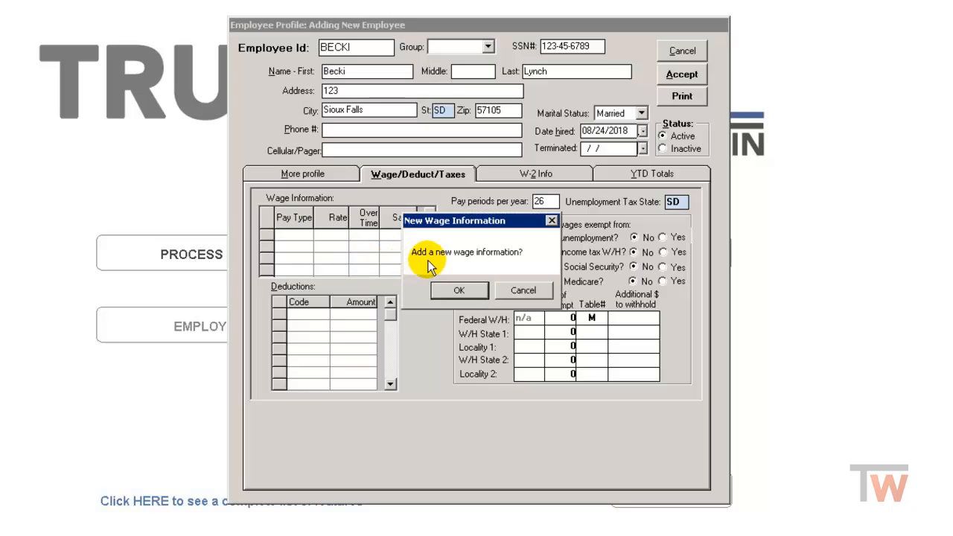
left_click(451, 290)
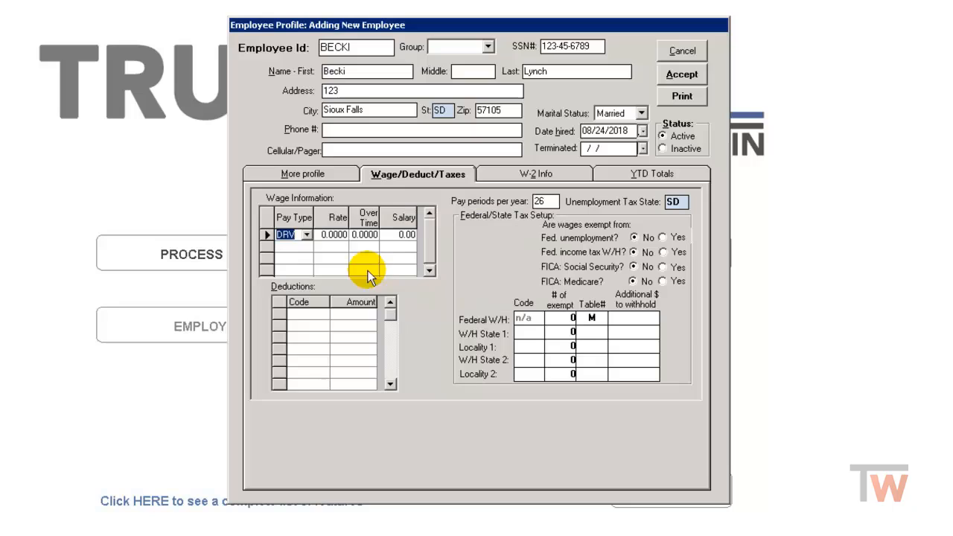
left_click(306, 235)
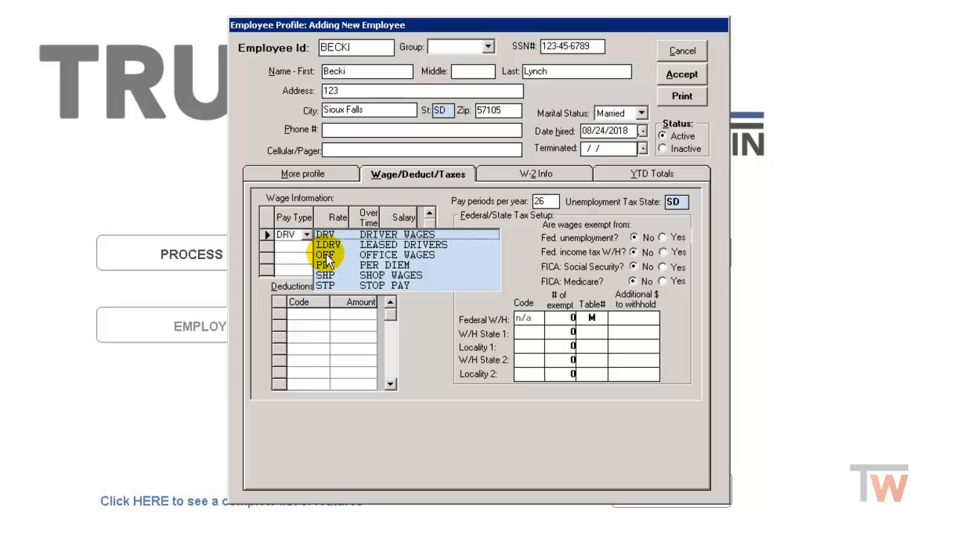
left_click(327, 254)
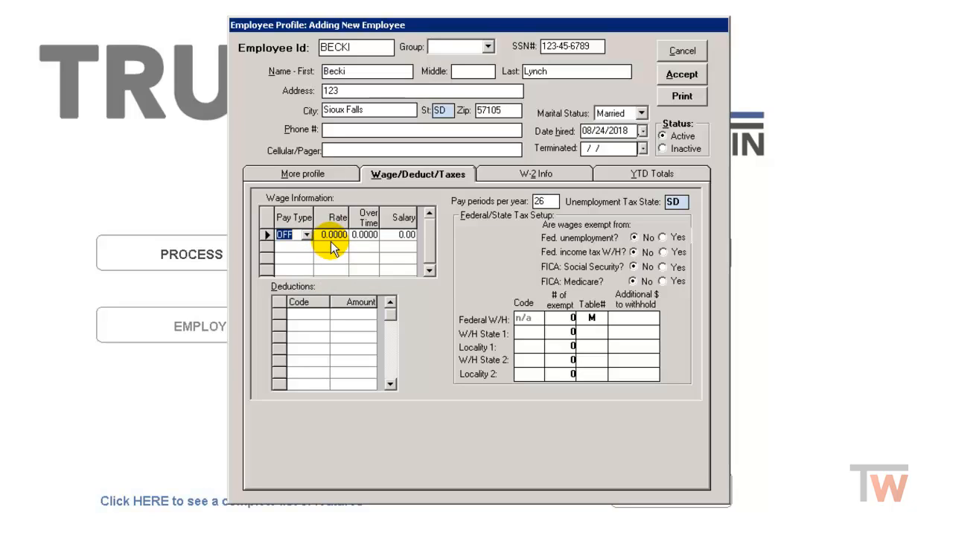
left_click(337, 235)
type("15")
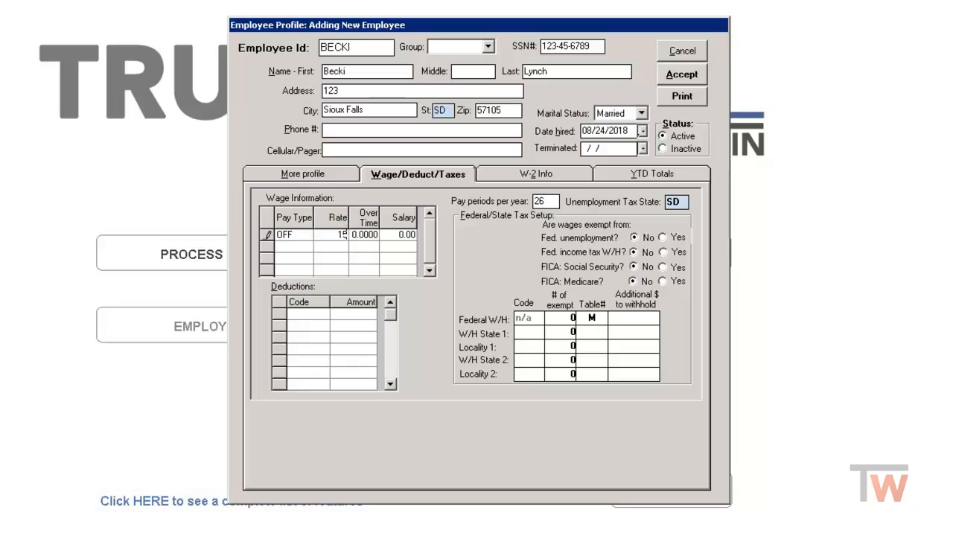
type(".00")
left_click(353, 238)
key("Tab")
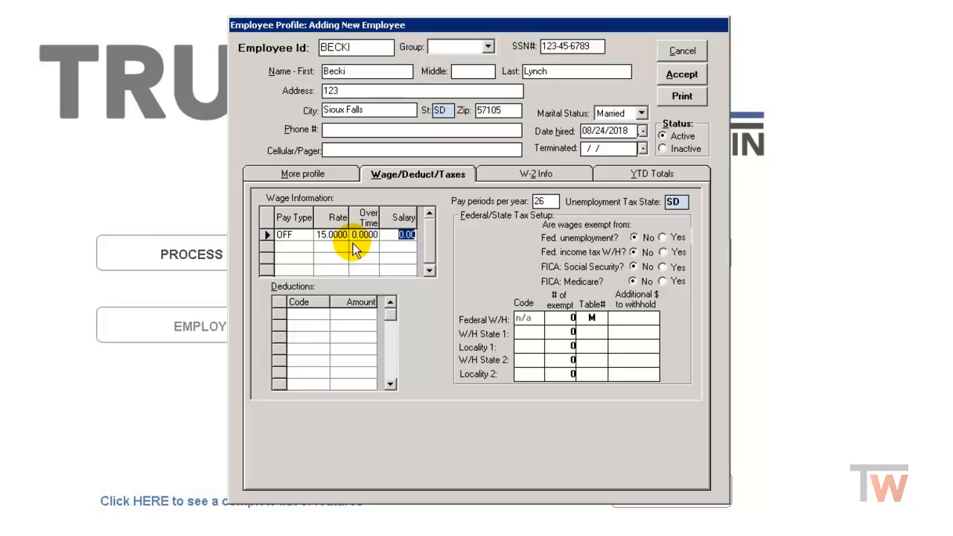
- Add a DHLTH health insurance deduction of 123, then view the W-2 Info and YTD Totals pages
left_click(310, 317)
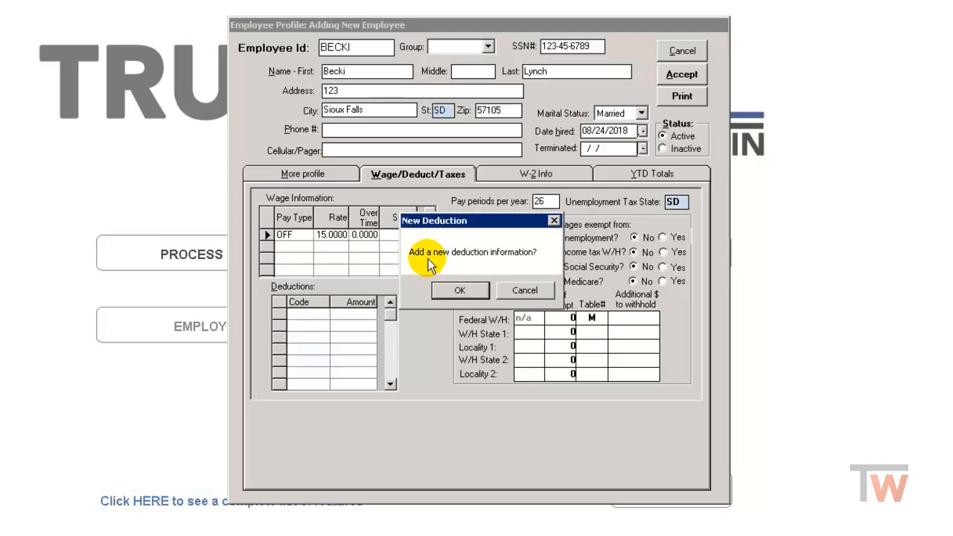
left_click(456, 291)
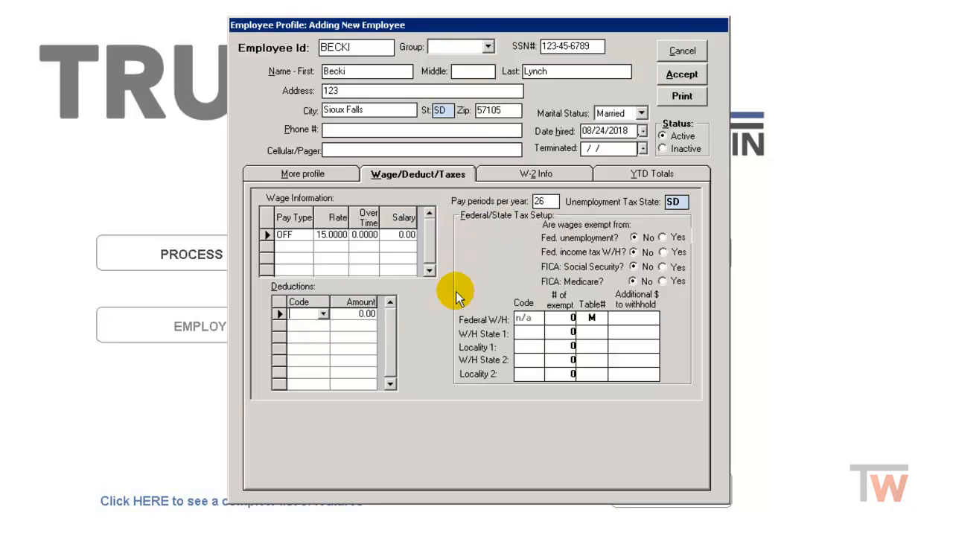
left_click(323, 313)
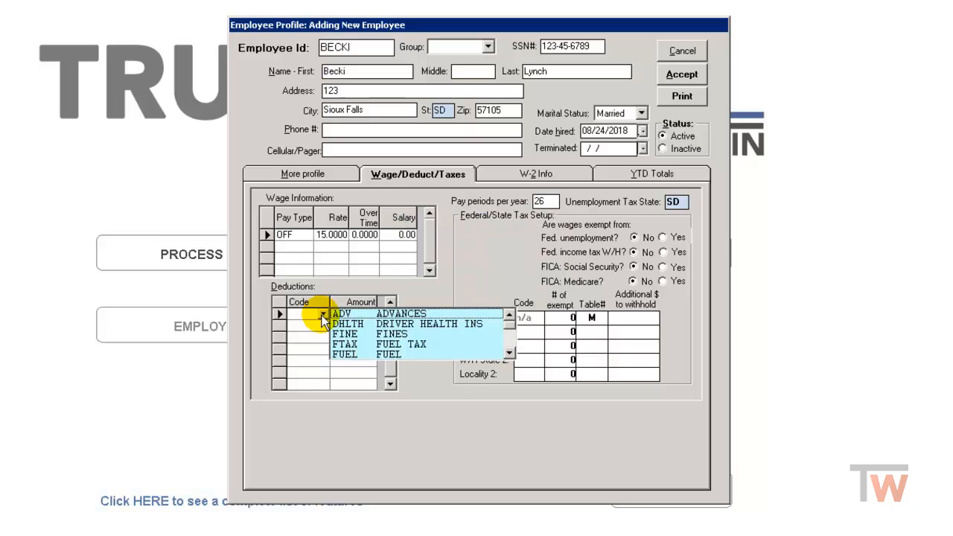
left_click(392, 324)
left_click(363, 316)
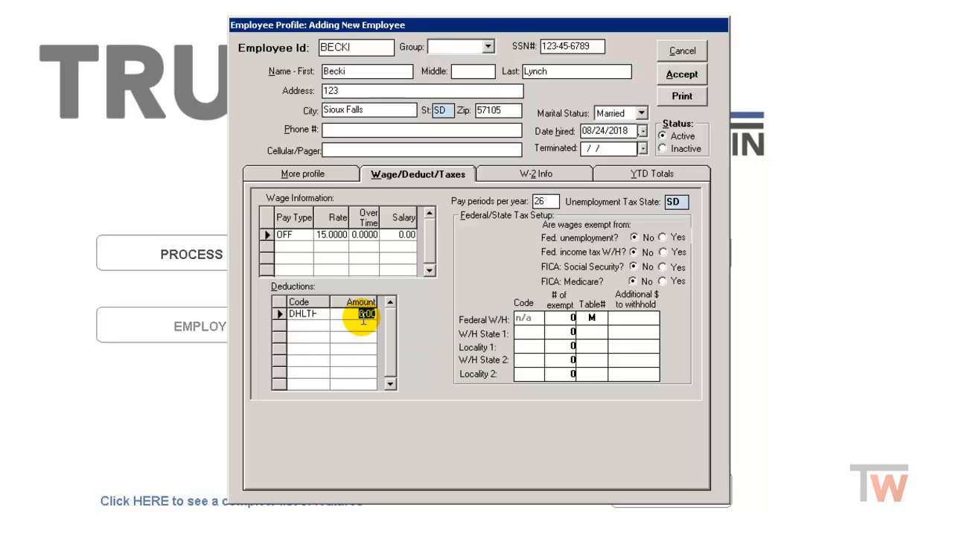
type("123")
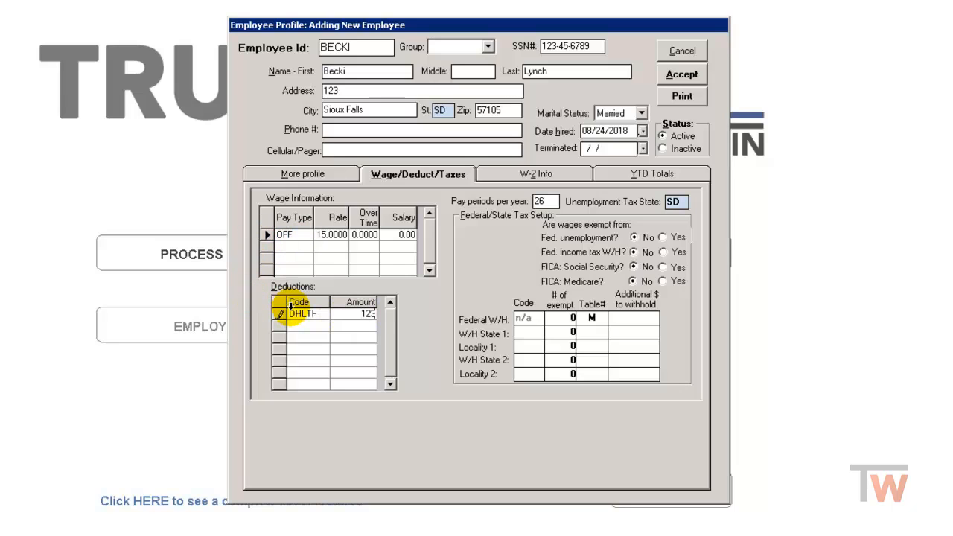
left_click(530, 179)
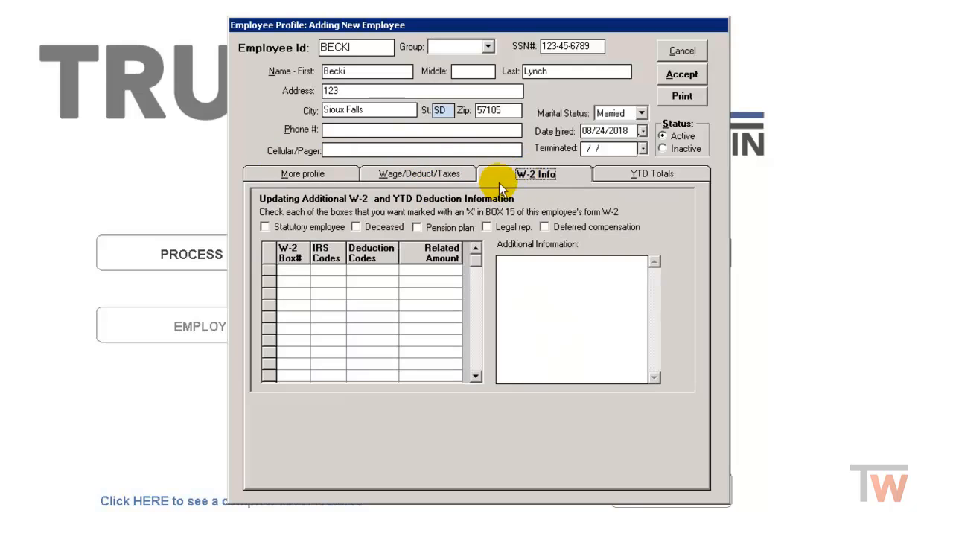
left_click(644, 178)
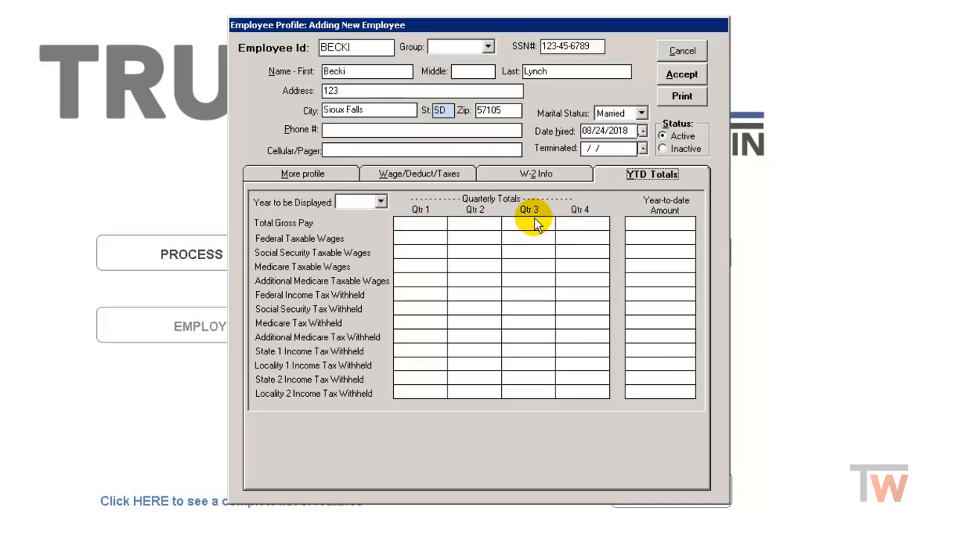